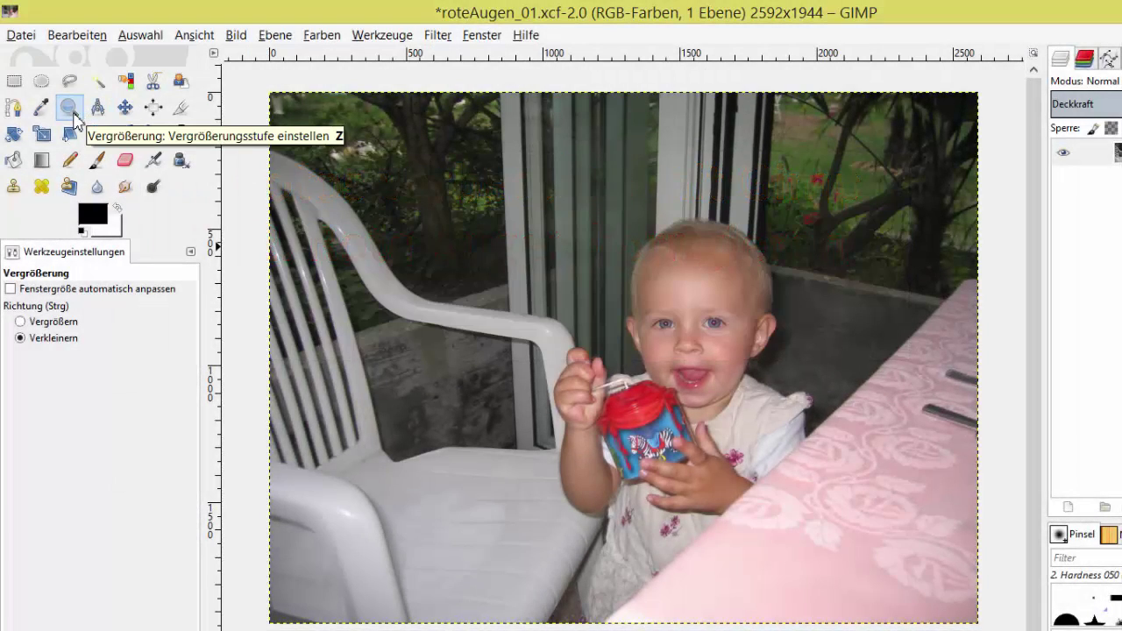
Activate the Zoom tool while the whole photo is still in view
{"action": "left_click", "coordinate": [70, 109]}
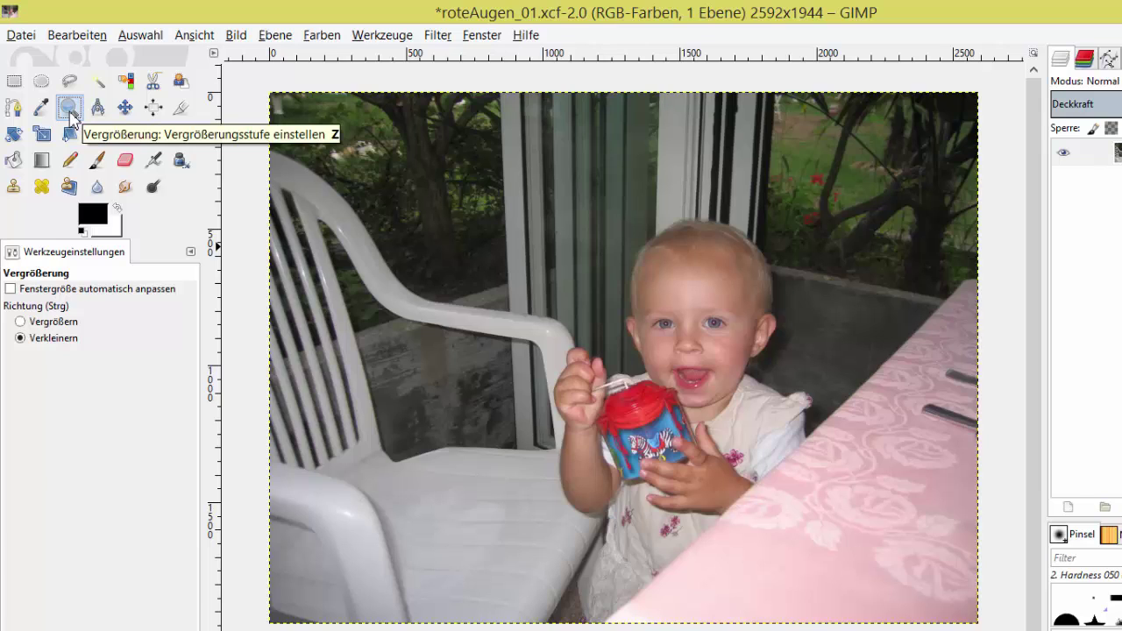
Set zoom direction to Vergrößern and zoom three times onto the child's face and eyes
{"action": "left_click", "coordinate": [21, 322]}
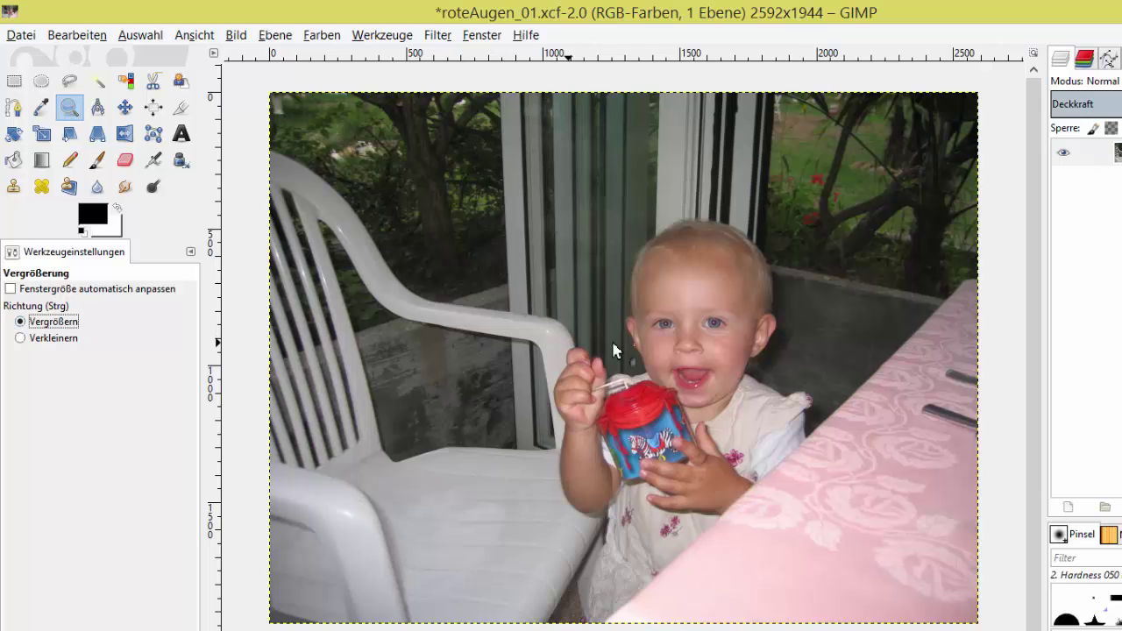
{"action": "left_click", "coordinate": [690, 346]}
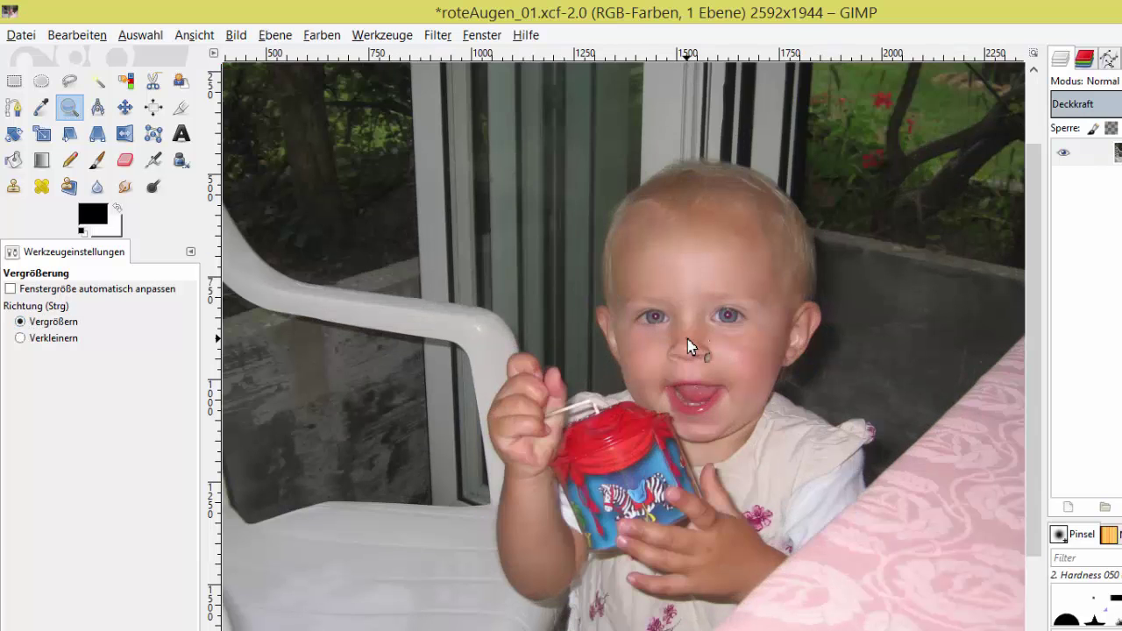
{"action": "left_click", "coordinate": [690, 347]}
{"action": "left_click", "coordinate": [690, 347]}
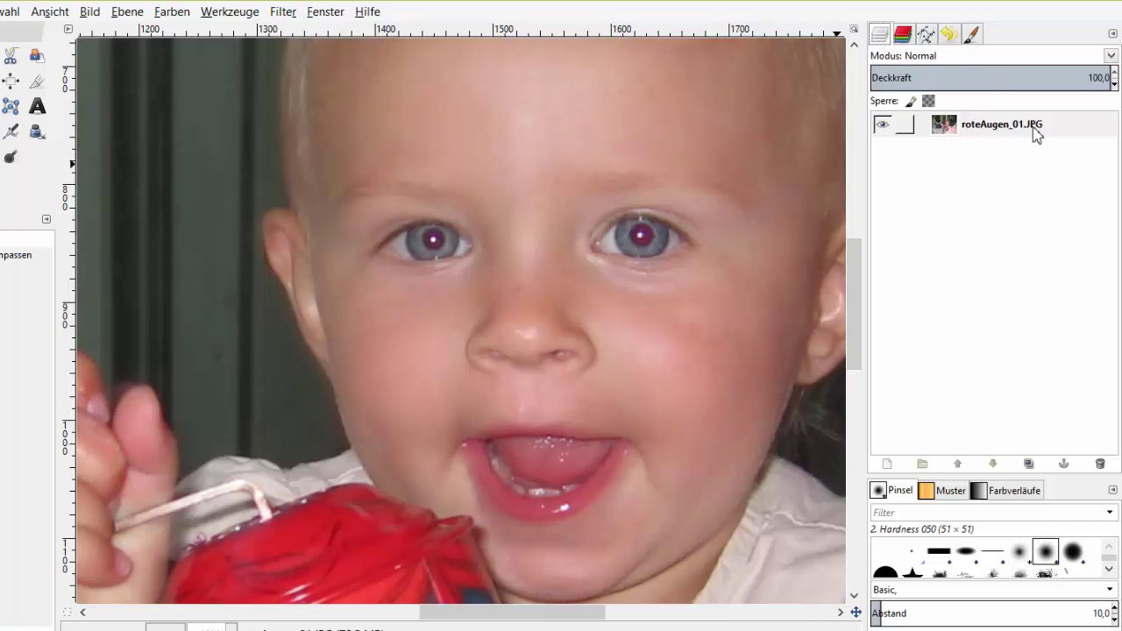
Duplicate layer roteAugen_01.JPG into roteAugen_01.JPG-Kopie above the original
{"action": "left_click", "coordinate": [906, 37]}
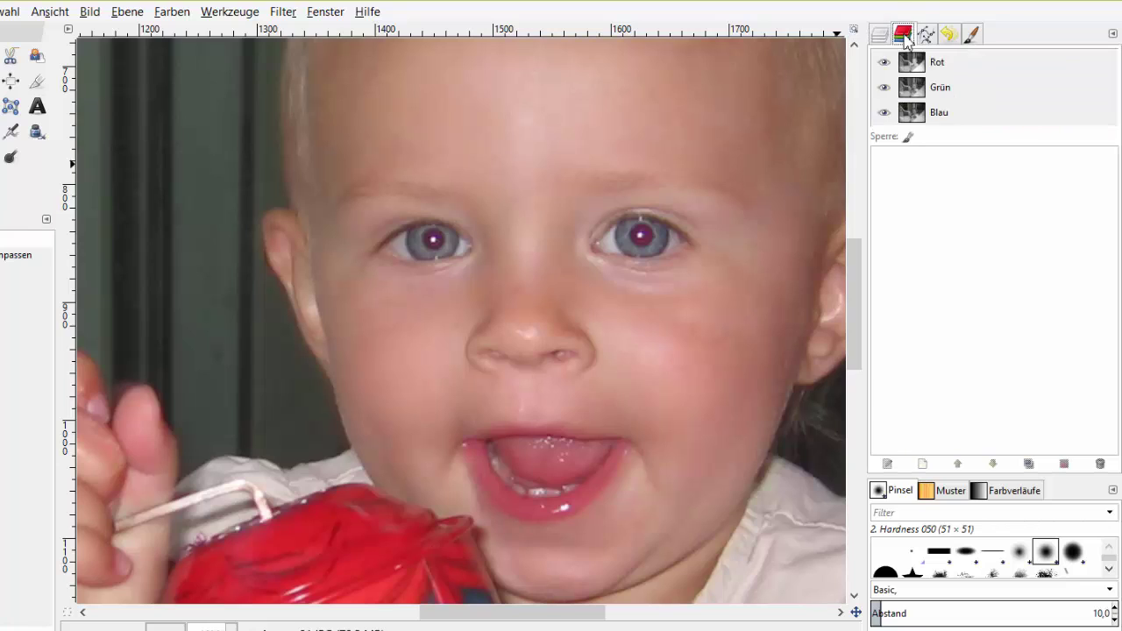
{"action": "left_click", "coordinate": [880, 37]}
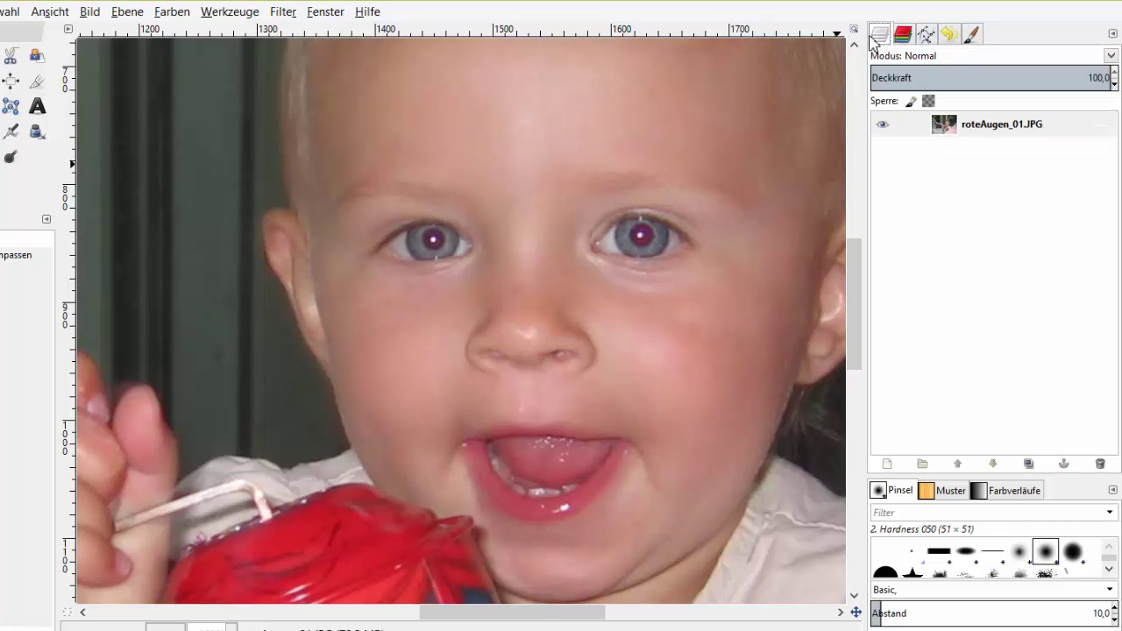
{"action": "right_click", "coordinate": [985, 132]}
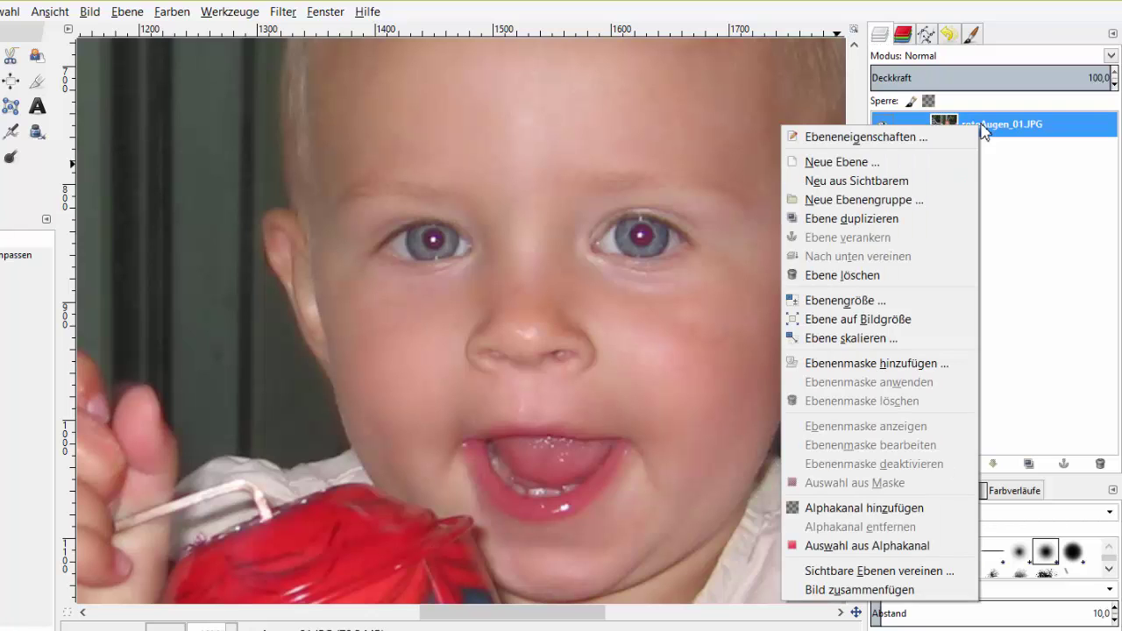
{"action": "left_click", "coordinate": [886, 222]}
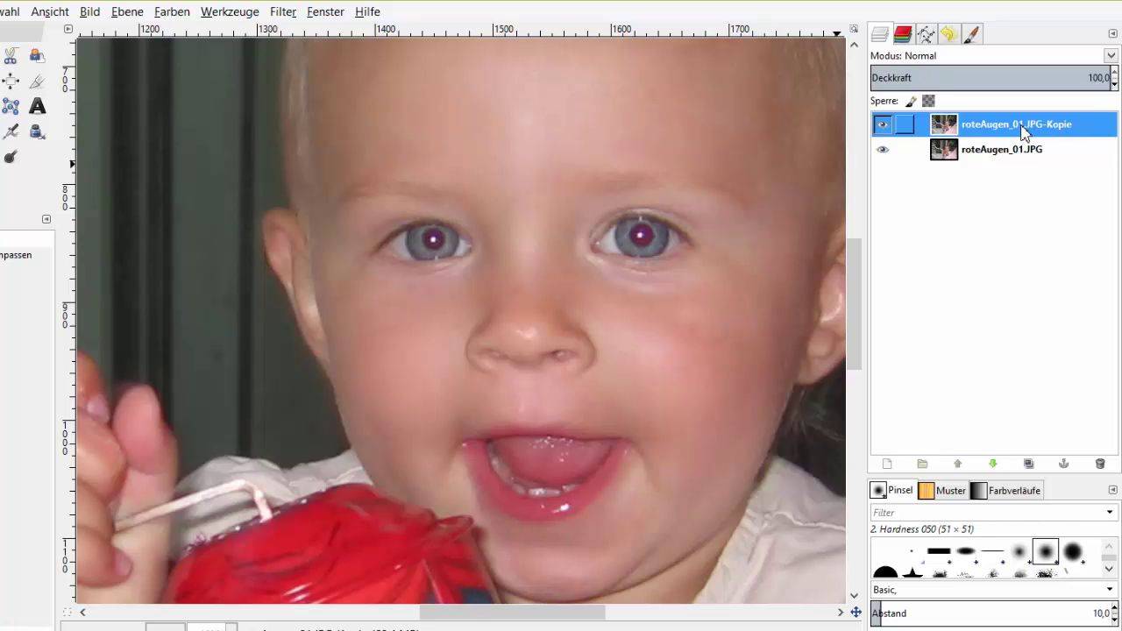
{"action": "right_click", "coordinate": [1079, 130]}
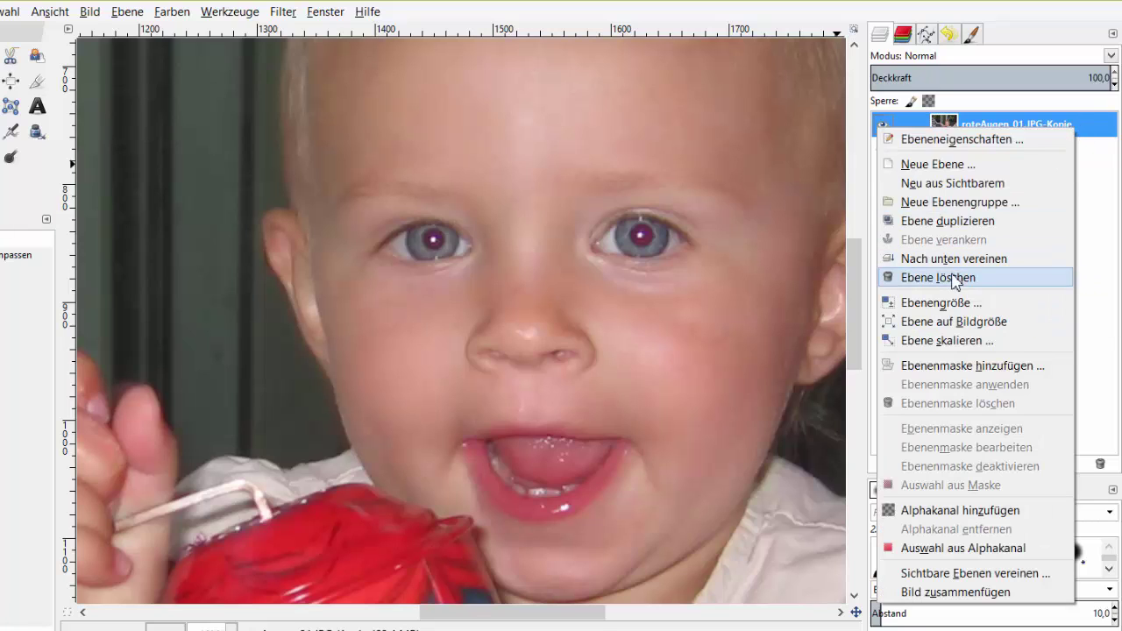
{"action": "left_click", "coordinate": [1100, 172]}
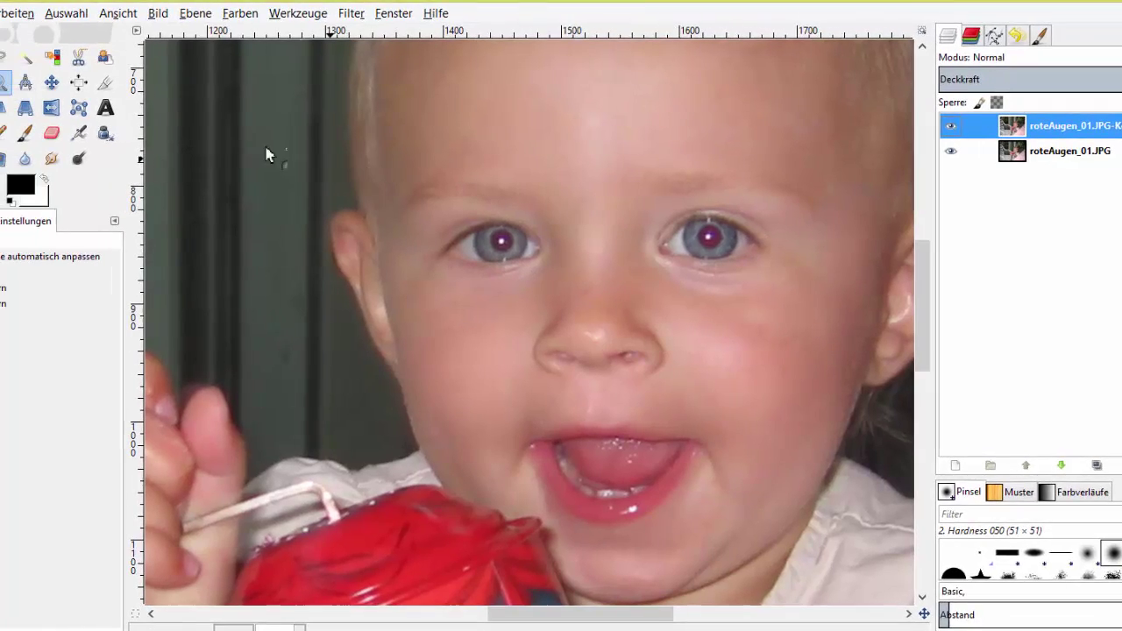
In Add mode, draw an ellipse over each red pupil, the right one 42×31 px
{"action": "left_click", "coordinate": [39, 60]}
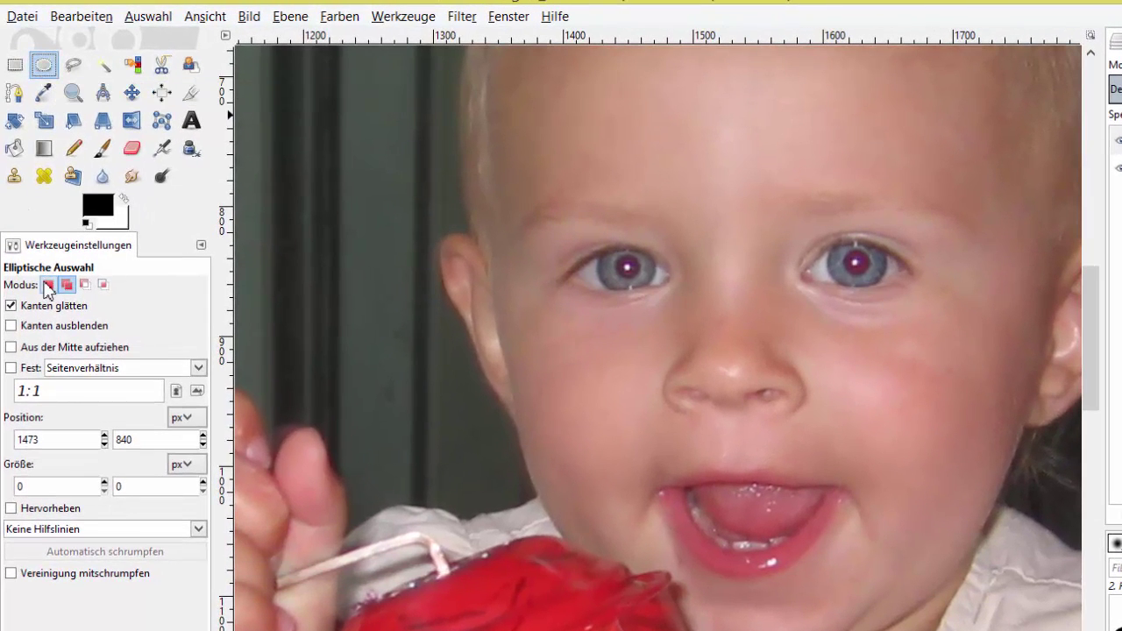
{"action": "left_click", "coordinate": [48, 285]}
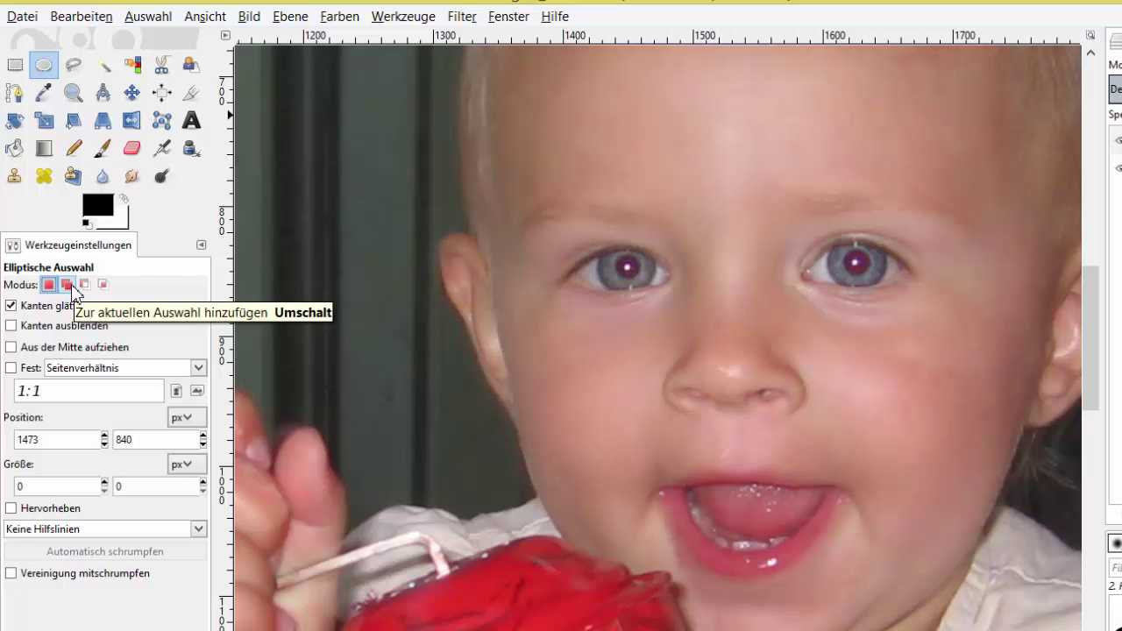
{"action": "left_click", "coordinate": [68, 286]}
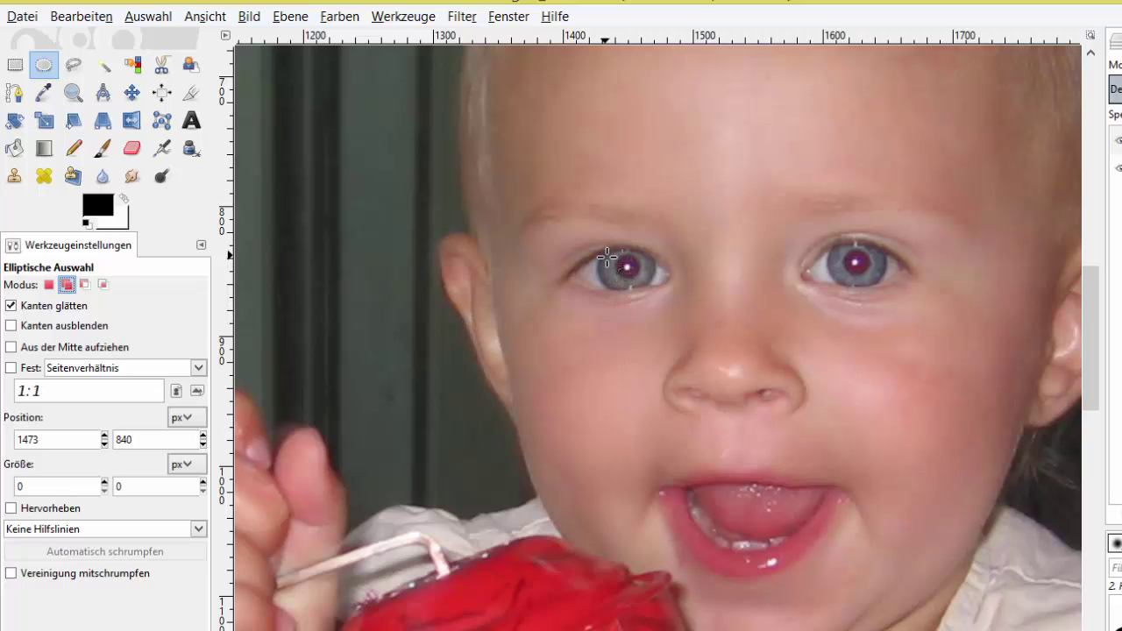
{"action": "left_click_drag", "start_coordinate": [606, 256], "coordinate": [654, 287]}
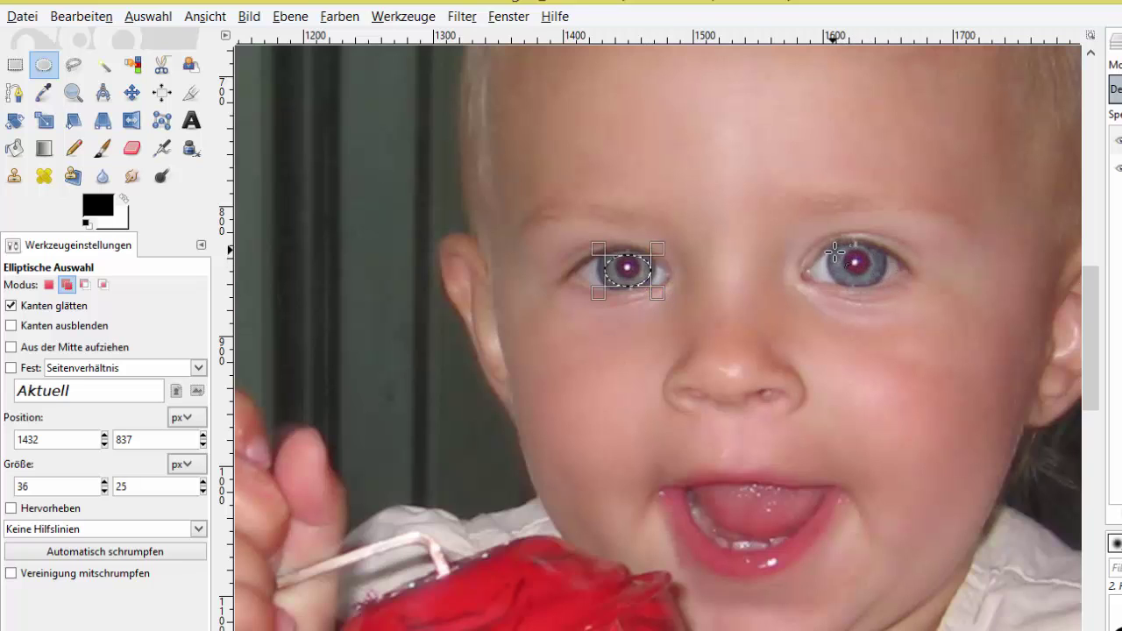
{"action": "left_click_drag", "start_coordinate": [832, 251], "coordinate": [889, 292]}
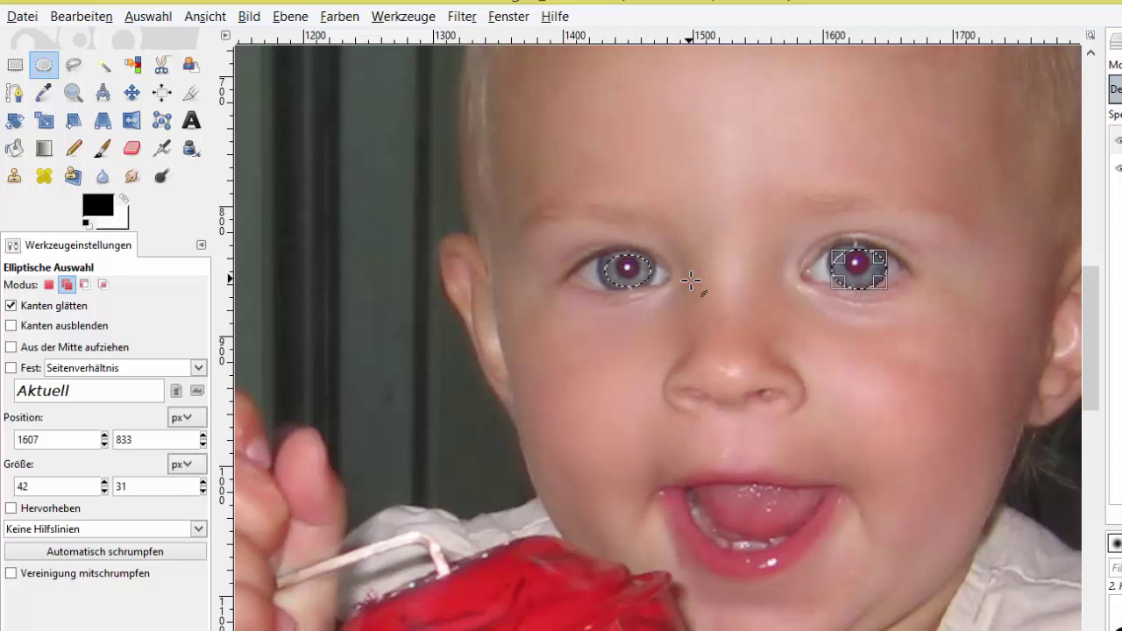
Open and close Farbton/Sättigung for the pupils, then reopen the canvas colour menu
{"action": "left_click", "coordinate": [341, 17]}
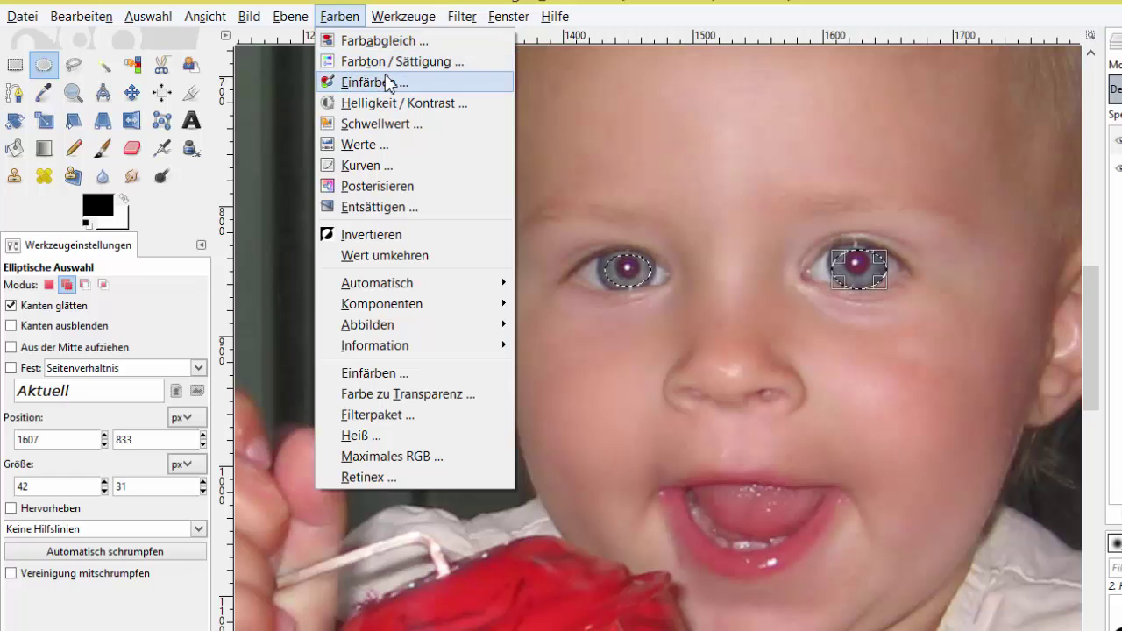
{"action": "left_click", "coordinate": [640, 115]}
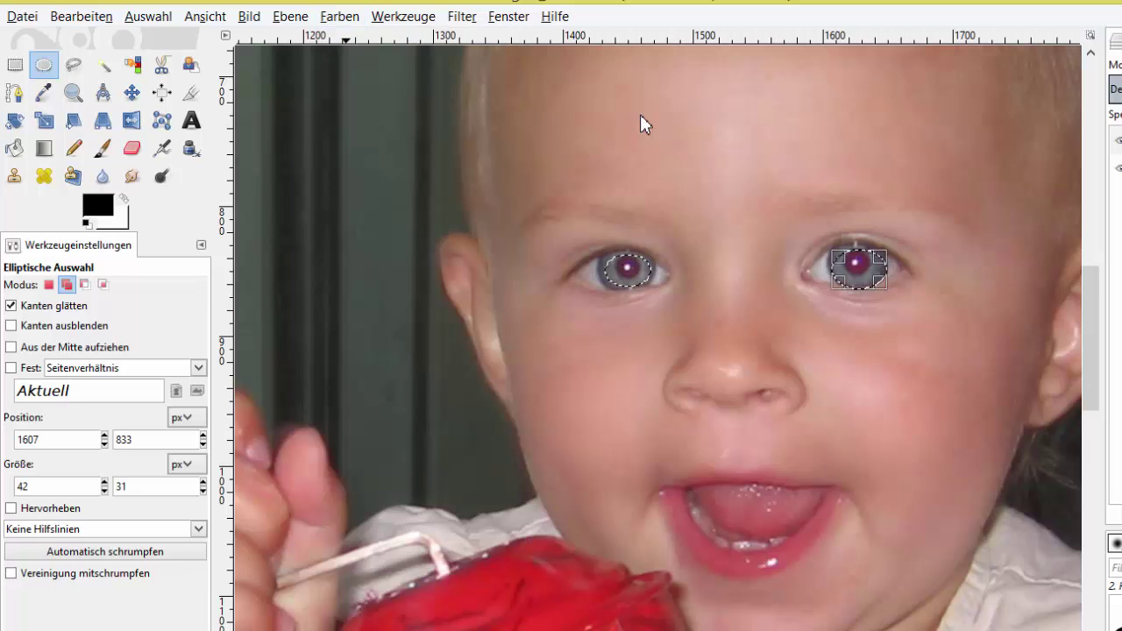
{"action": "right_click", "coordinate": [640, 115]}
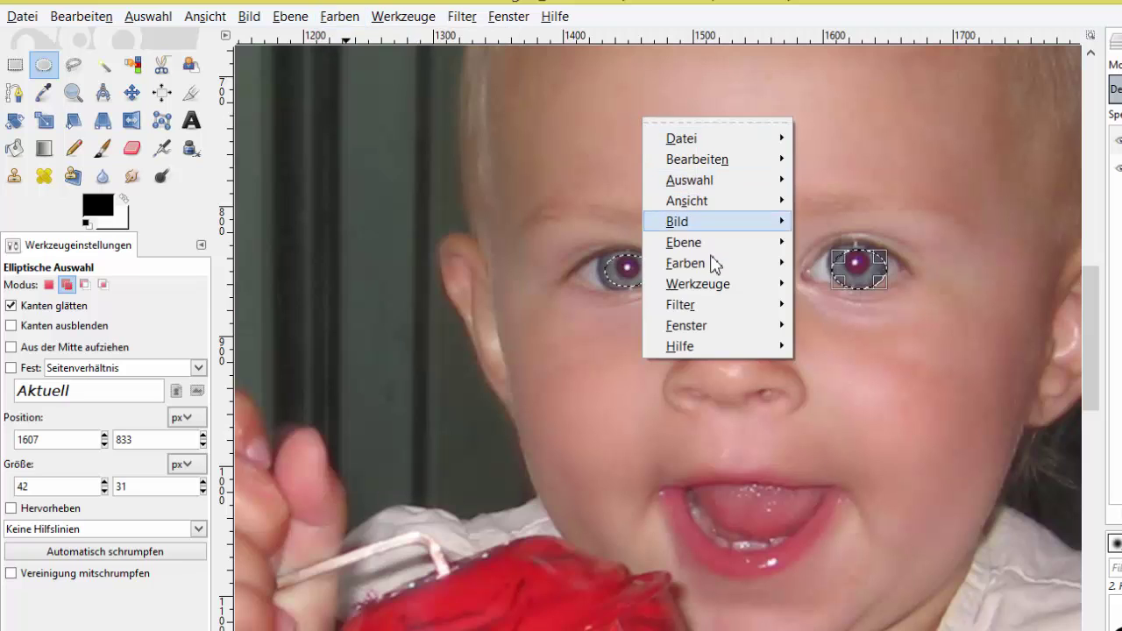
{"action": "mouse_move", "coordinate": [686, 263]}
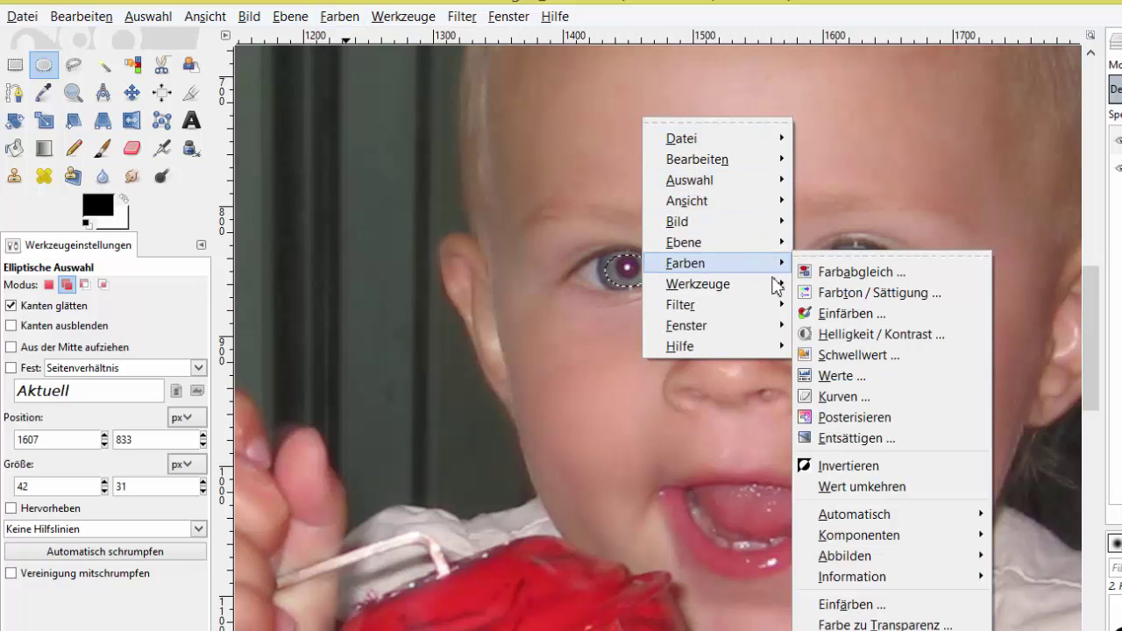
{"action": "left_click", "coordinate": [865, 294]}
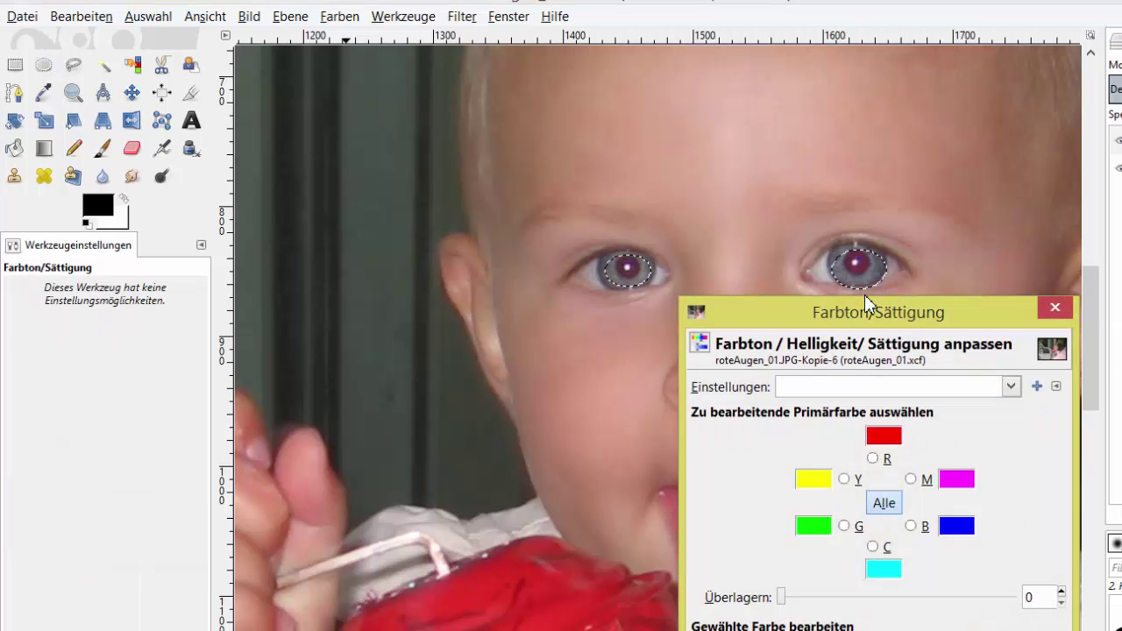
{"action": "left_click_drag", "start_coordinate": [955, 310], "coordinate": [952, 195]}
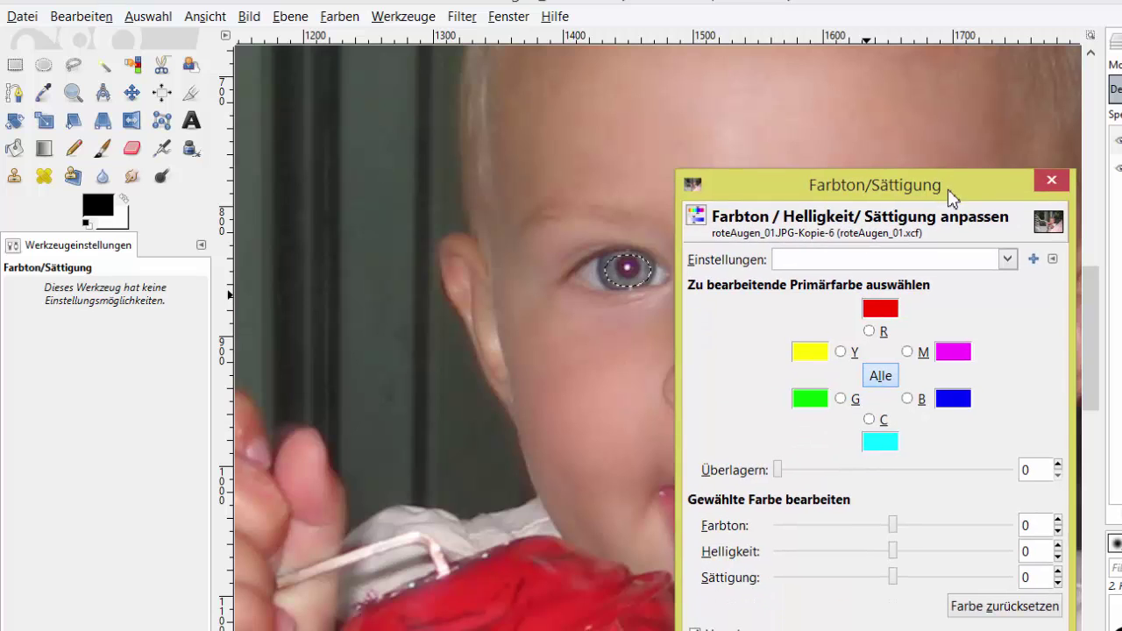
{"action": "left_click", "coordinate": [1055, 184]}
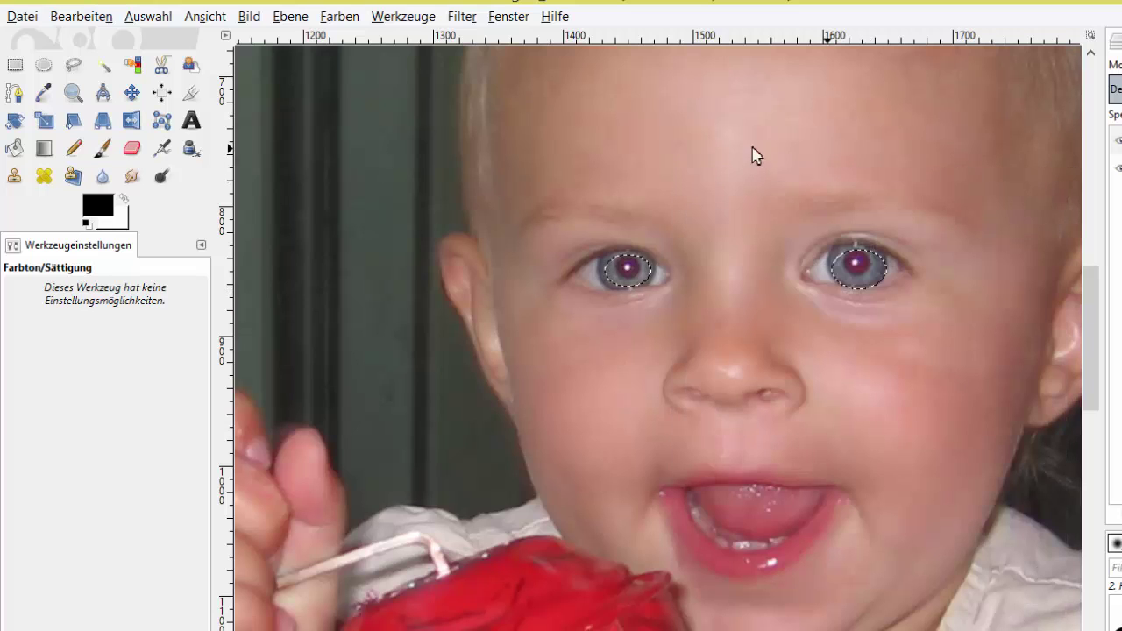
{"action": "right_click", "coordinate": [573, 162]}
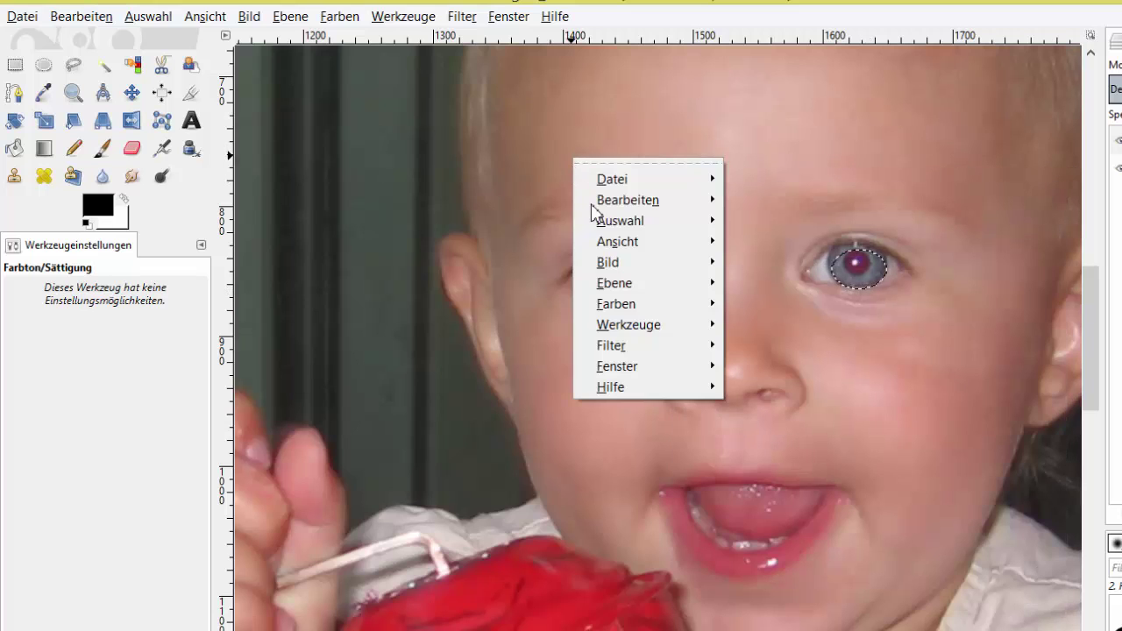
{"action": "mouse_move", "coordinate": [616, 304]}
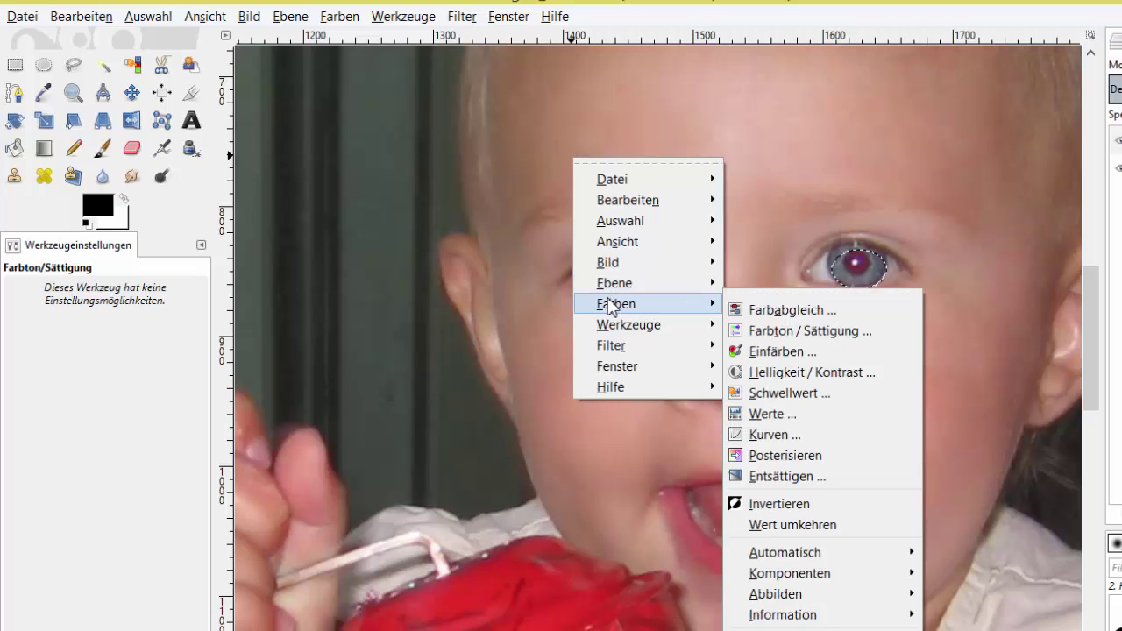
Desaturate both selected pupils using the Leuchtkraft option
{"action": "left_click", "coordinate": [778, 479]}
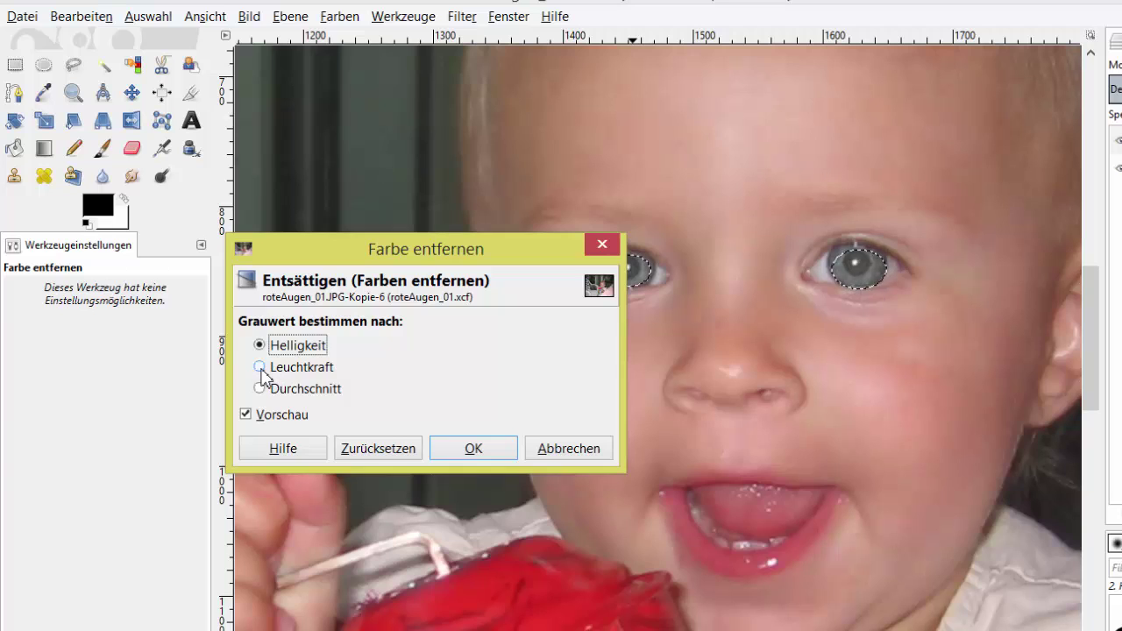
{"action": "left_click", "coordinate": [260, 369]}
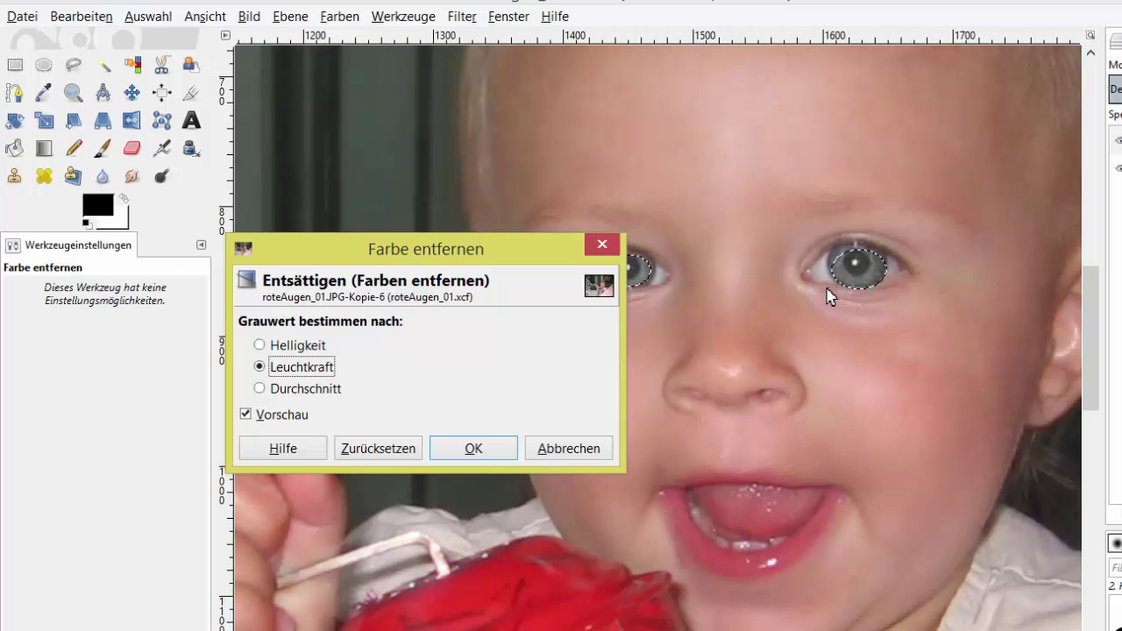
{"action": "left_click", "coordinate": [473, 450]}
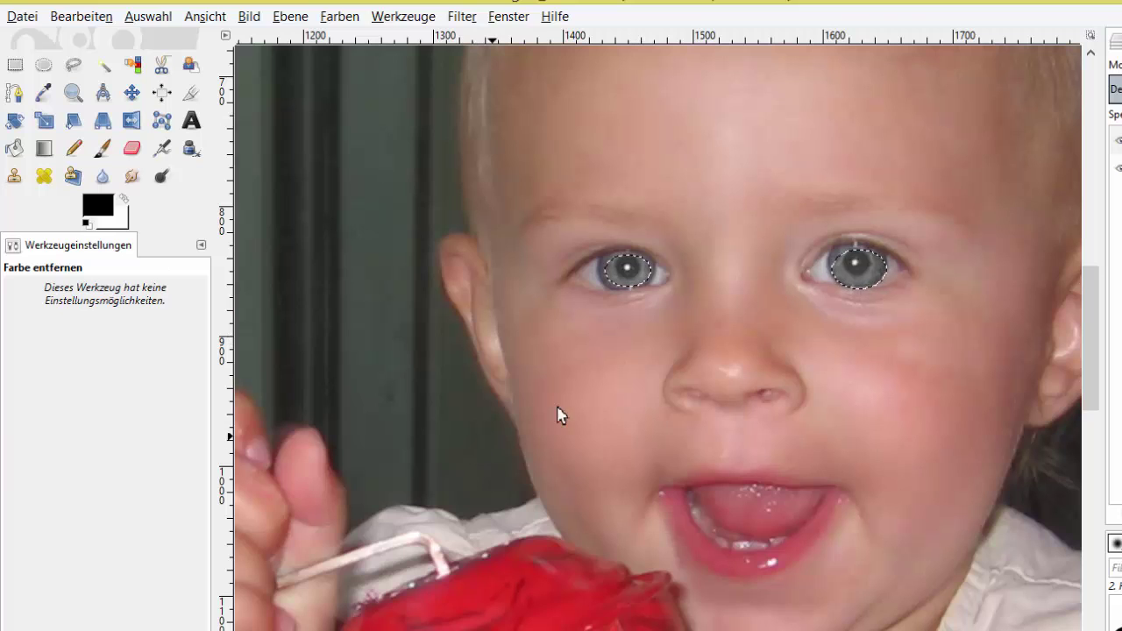
Zoom closer on the eyes and apply Helligkeit/Kontrast with brightness -21 and contrast 10
{"action": "left_click", "coordinate": [71, 94]}
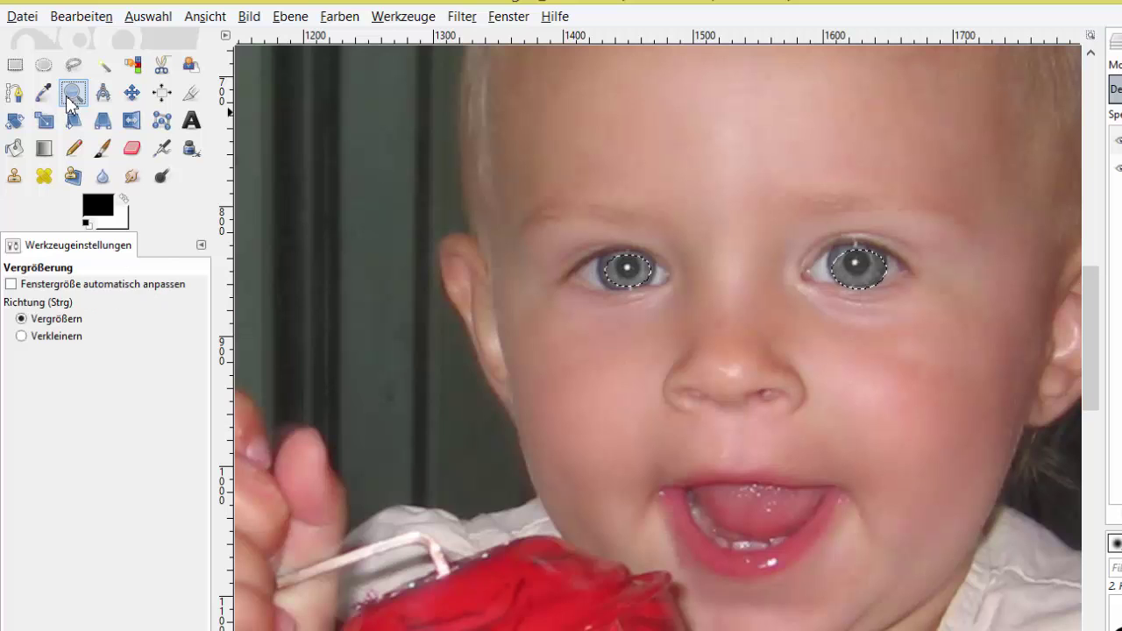
{"action": "left_click", "coordinate": [685, 270]}
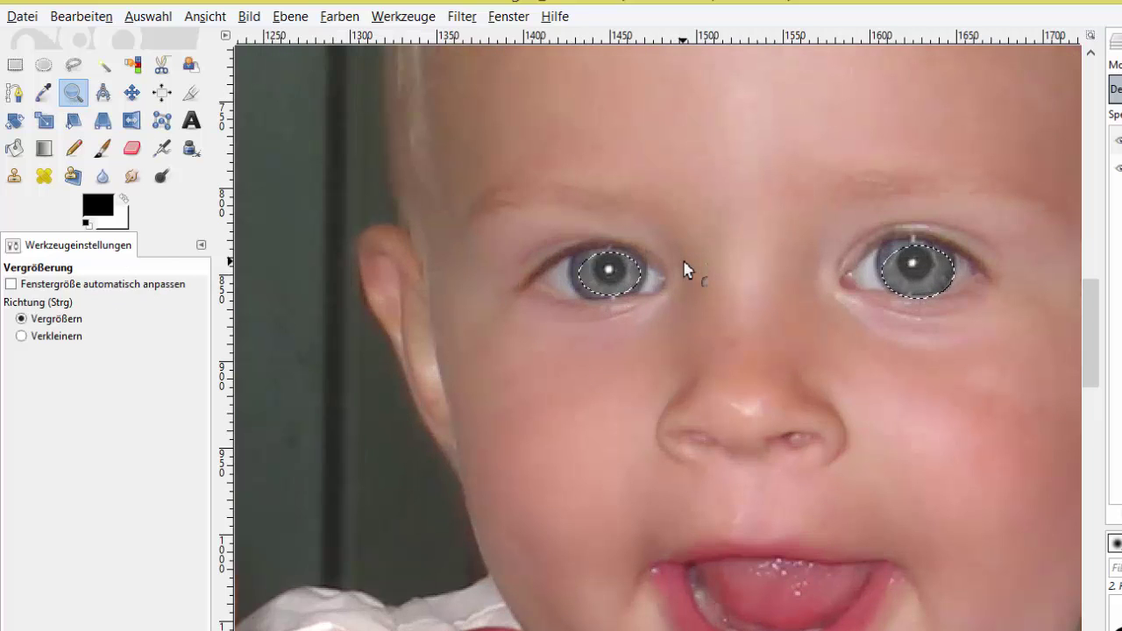
{"action": "left_click", "coordinate": [684, 269]}
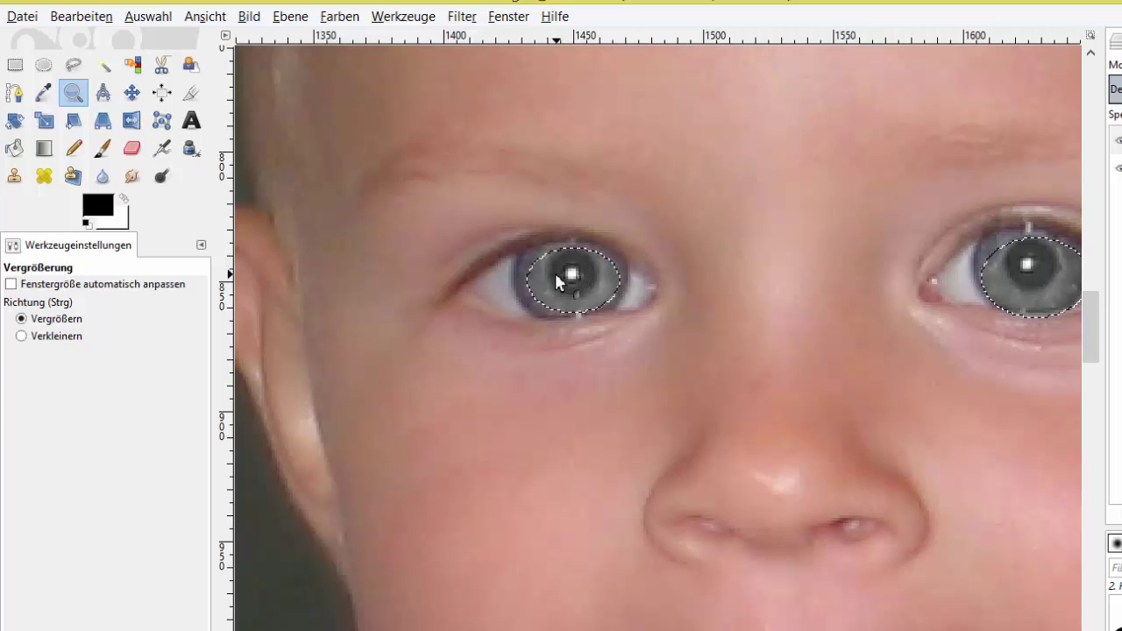
{"action": "right_click", "coordinate": [396, 216]}
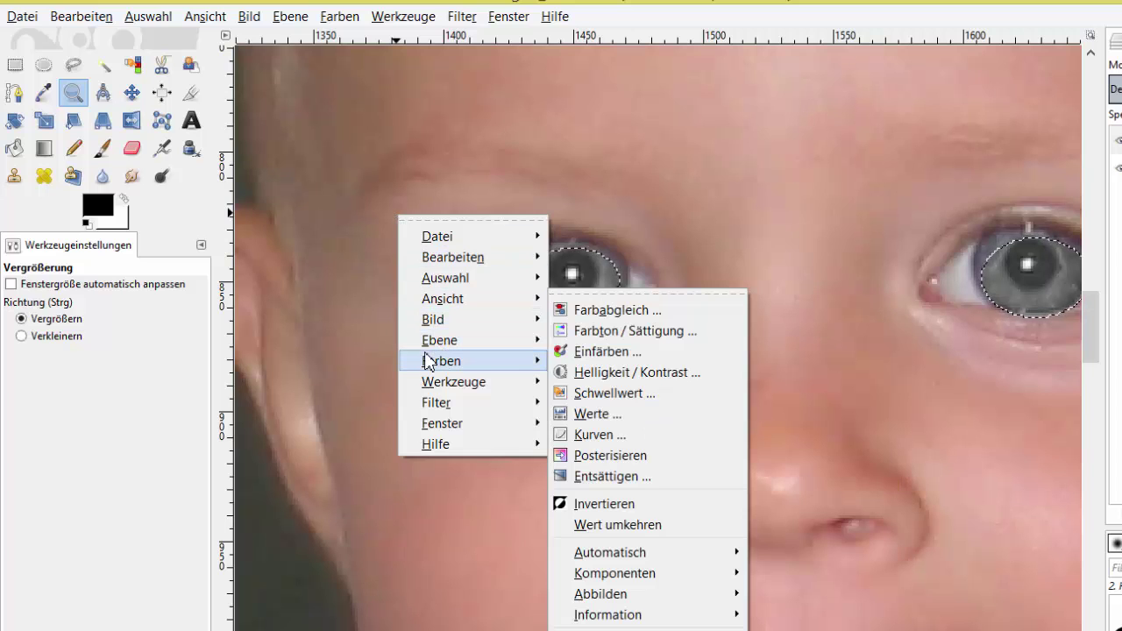
{"action": "mouse_move", "coordinate": [441, 361]}
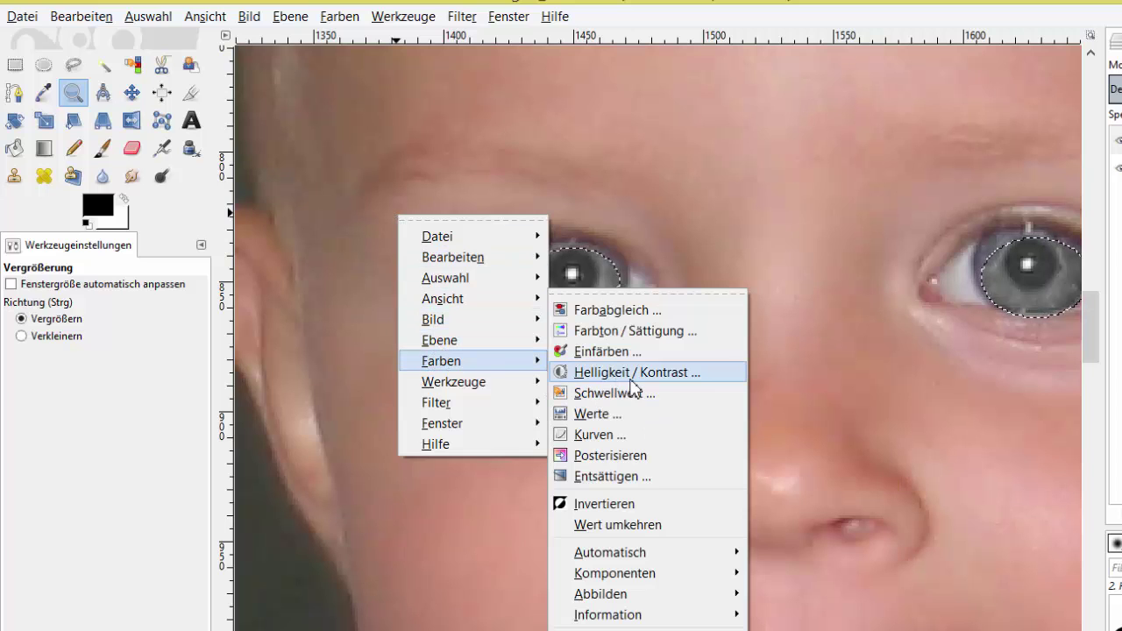
{"action": "left_click", "coordinate": [628, 381]}
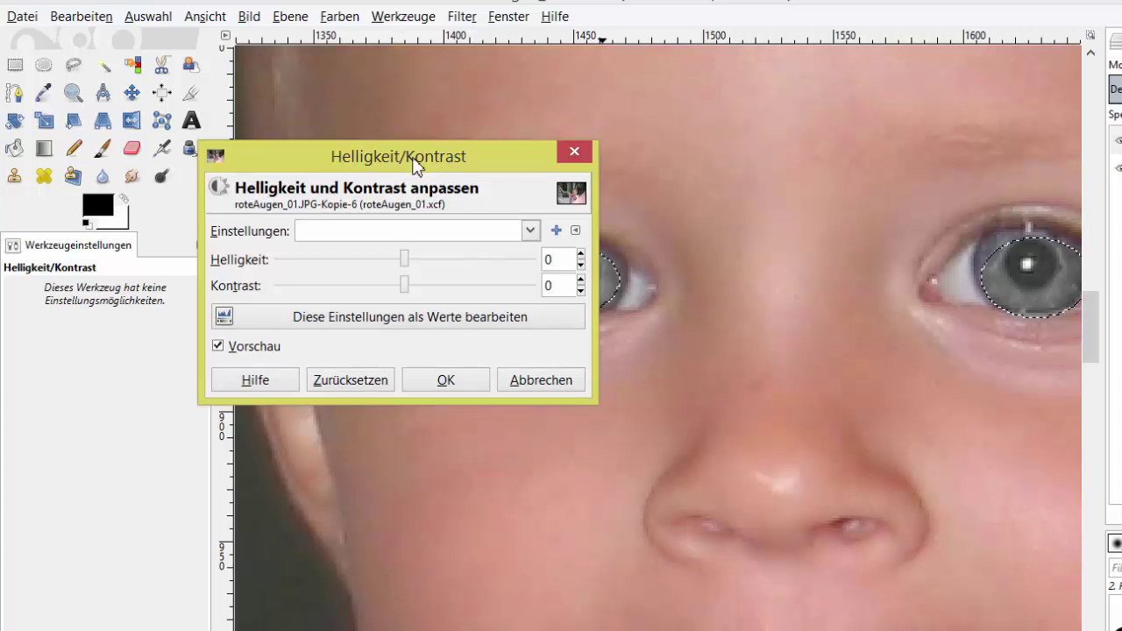
{"action": "left_click_drag", "start_coordinate": [414, 167], "coordinate": [237, 174]}
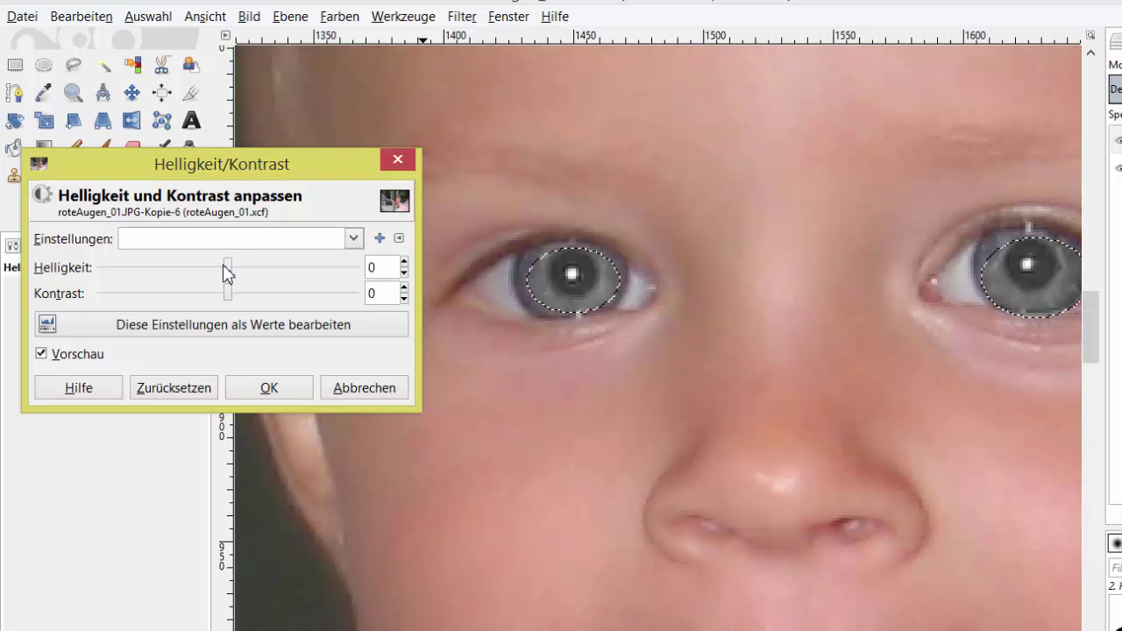
{"action": "mouse_move", "coordinate": [225, 268]}
{"action": "left_mouse_down"}
{"action": "mouse_move", "coordinate": [209, 267]}
{"action": "mouse_move", "coordinate": [241, 294]}
{"action": "mouse_move", "coordinate": [310, 307]}
{"action": "mouse_move", "coordinate": [229, 302]}
{"action": "mouse_move", "coordinate": [242, 305]}
{"action": "left_mouse_up"}
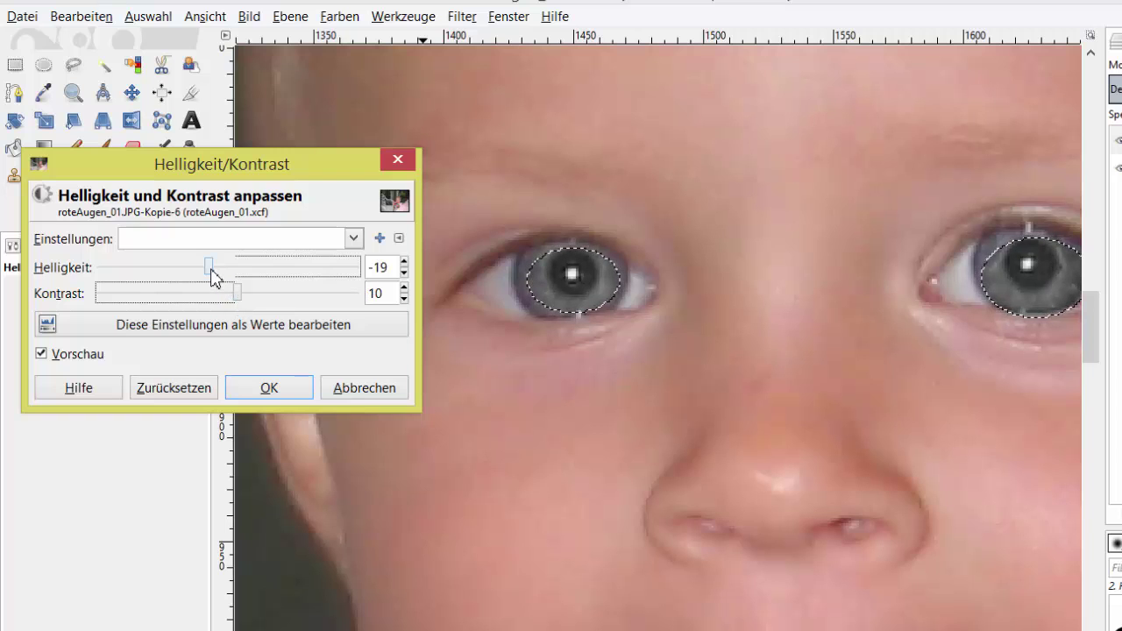
{"action": "left_click_drag", "start_coordinate": [213, 277], "coordinate": [212, 276]}
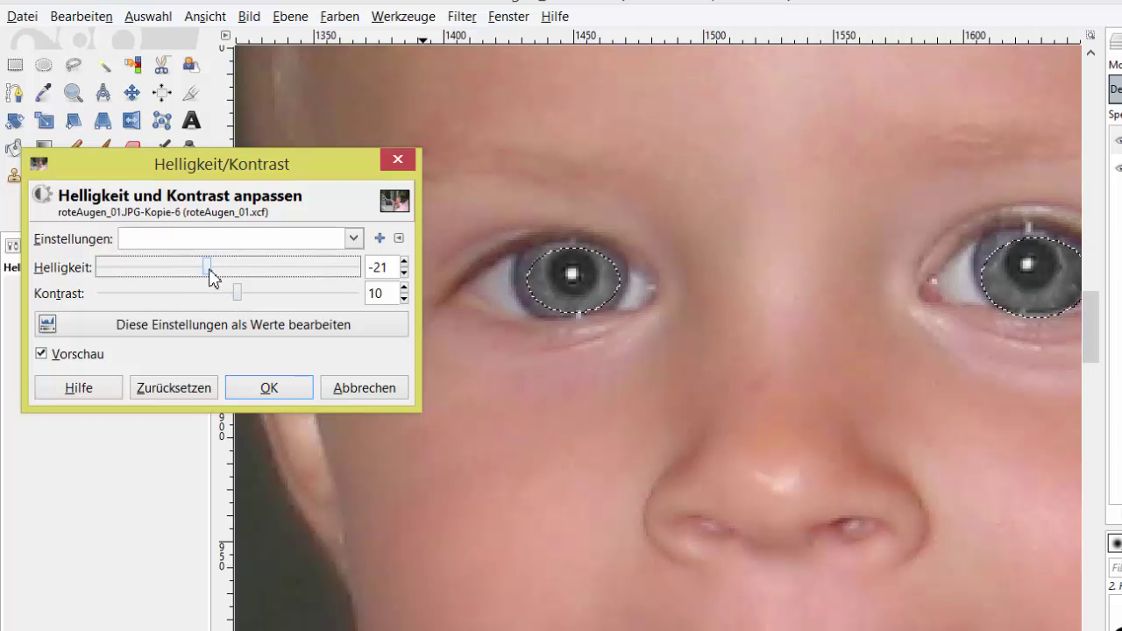
{"action": "left_click", "coordinate": [265, 388]}
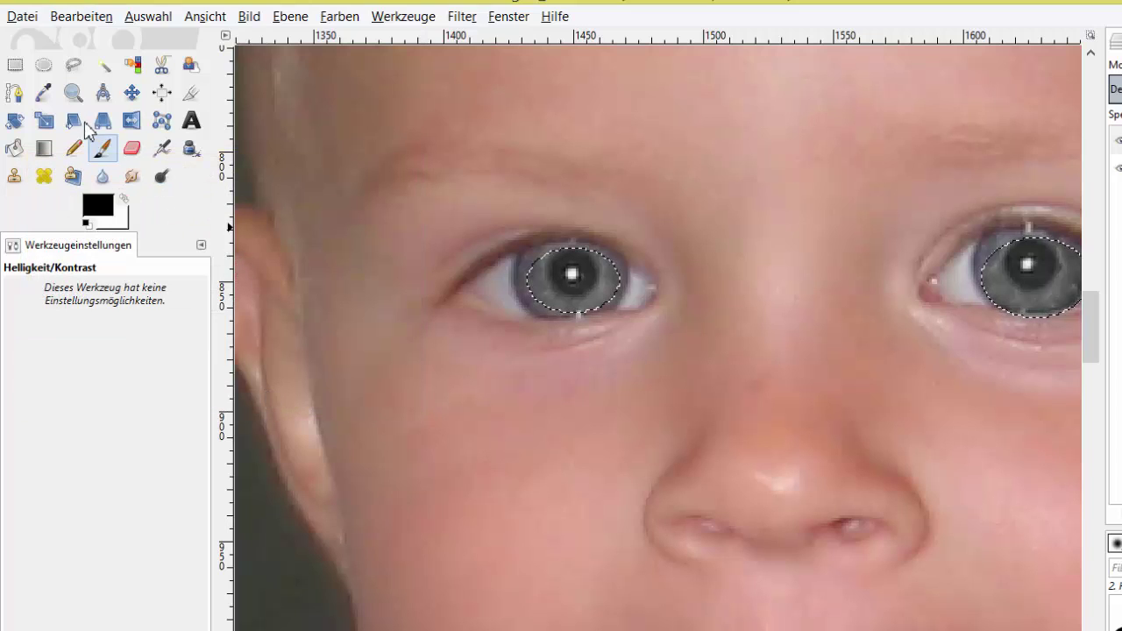
Zoom out four steps until the whole child is visible
{"action": "left_click", "coordinate": [77, 98]}
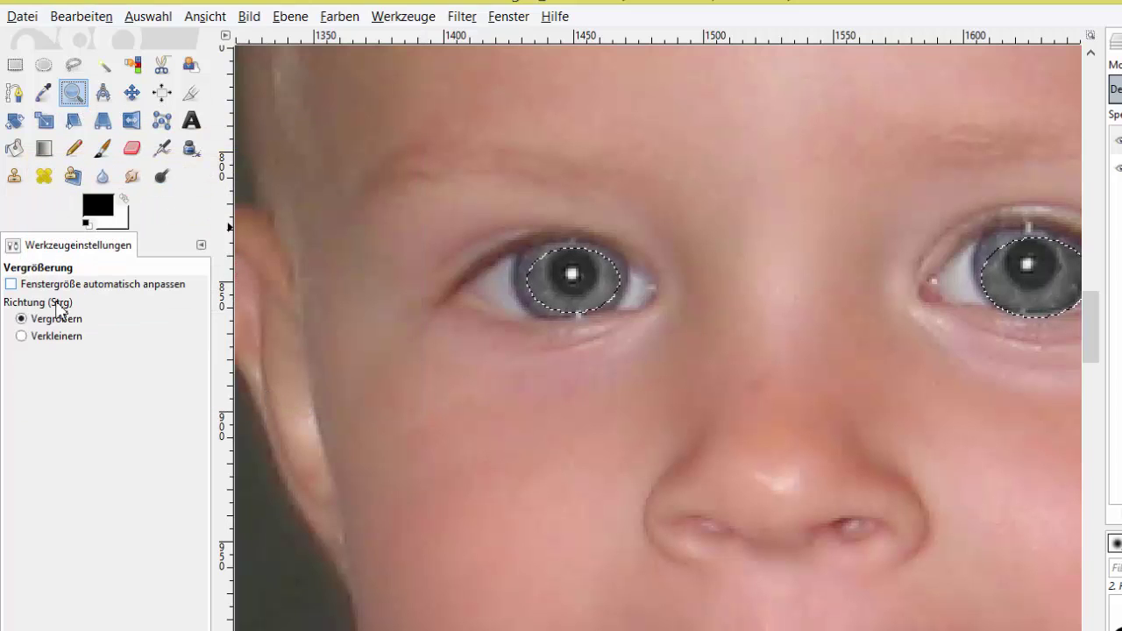
{"action": "left_click", "coordinate": [688, 422]}
{"action": "left_click", "coordinate": [688, 422]}
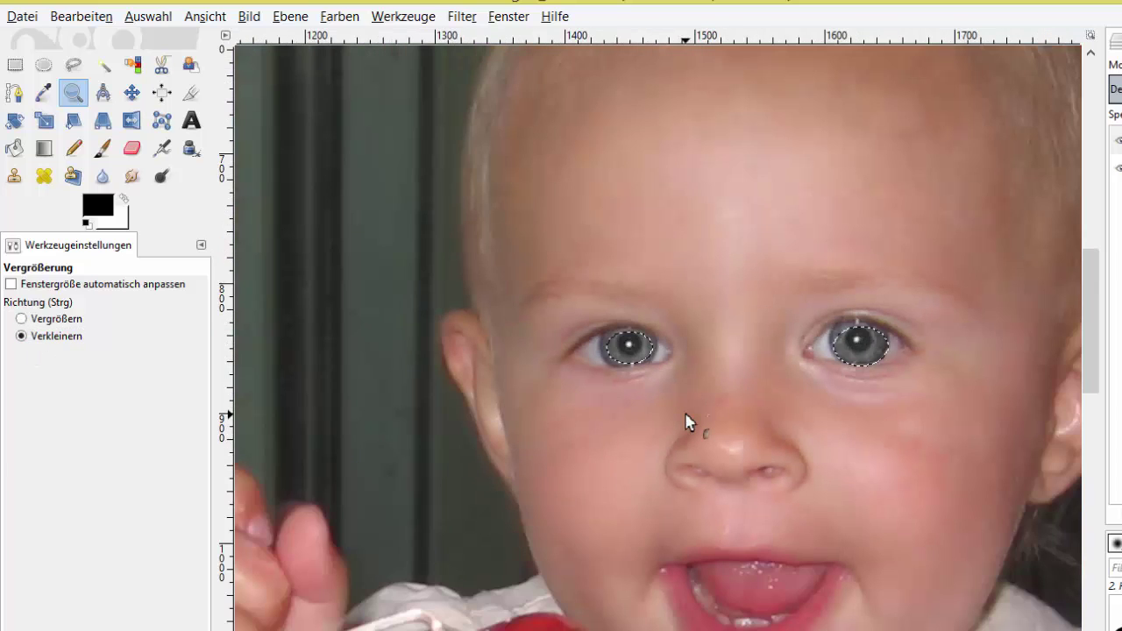
{"action": "left_click", "coordinate": [687, 422]}
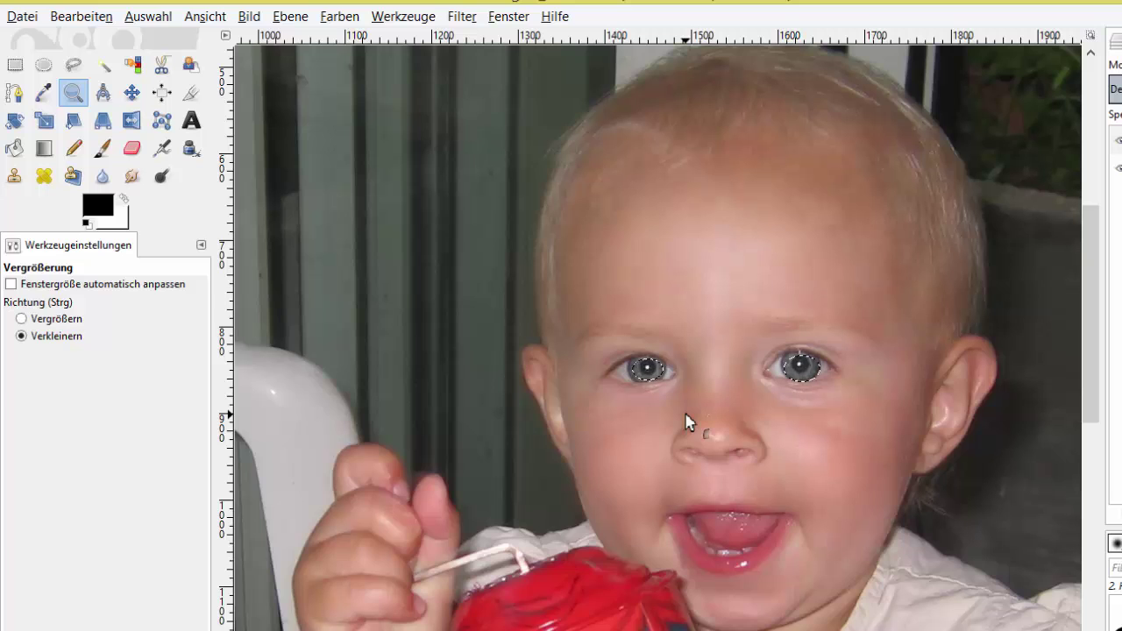
{"action": "left_click", "coordinate": [687, 422]}
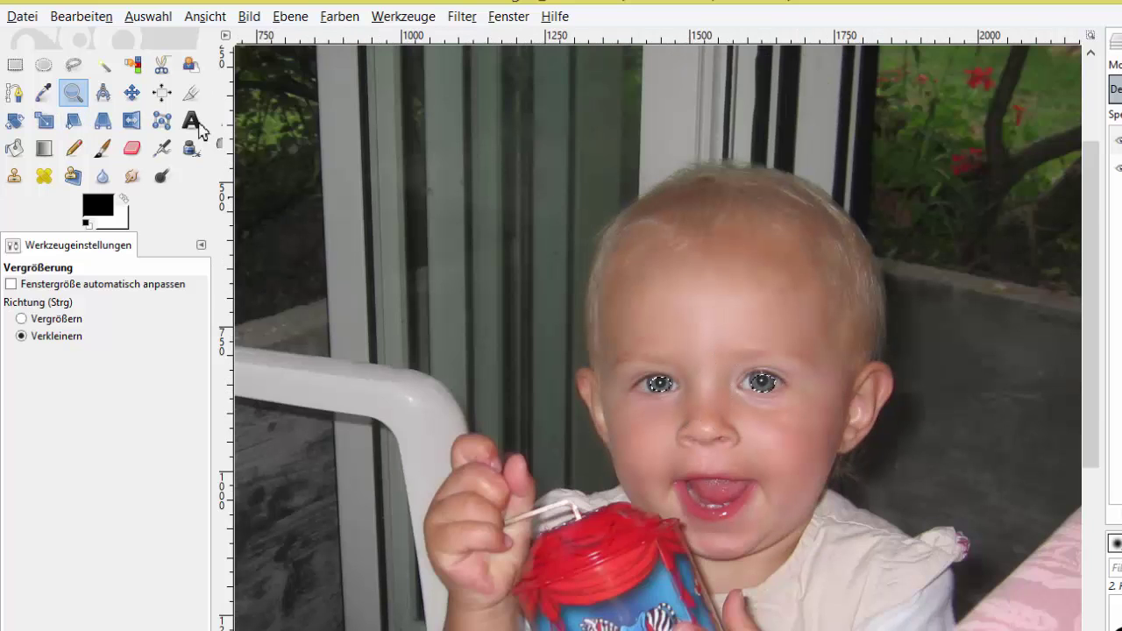
Clear all selections with Auswahl > Nichts
{"action": "left_click", "coordinate": [44, 67]}
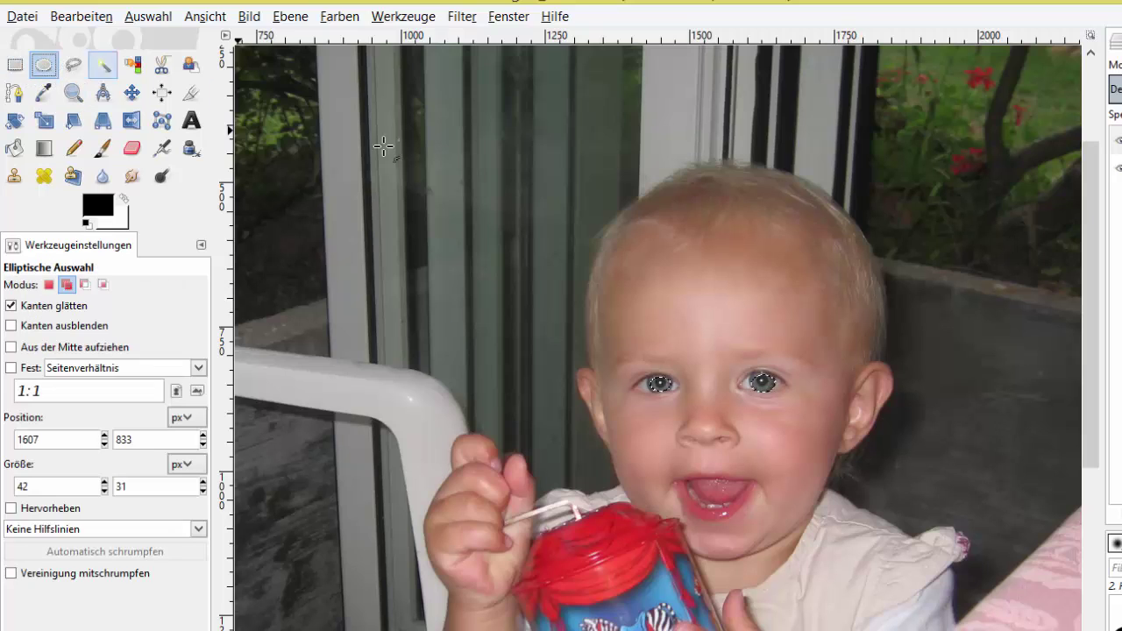
{"action": "left_click_drag", "start_coordinate": [463, 156], "coordinate": [550, 220]}
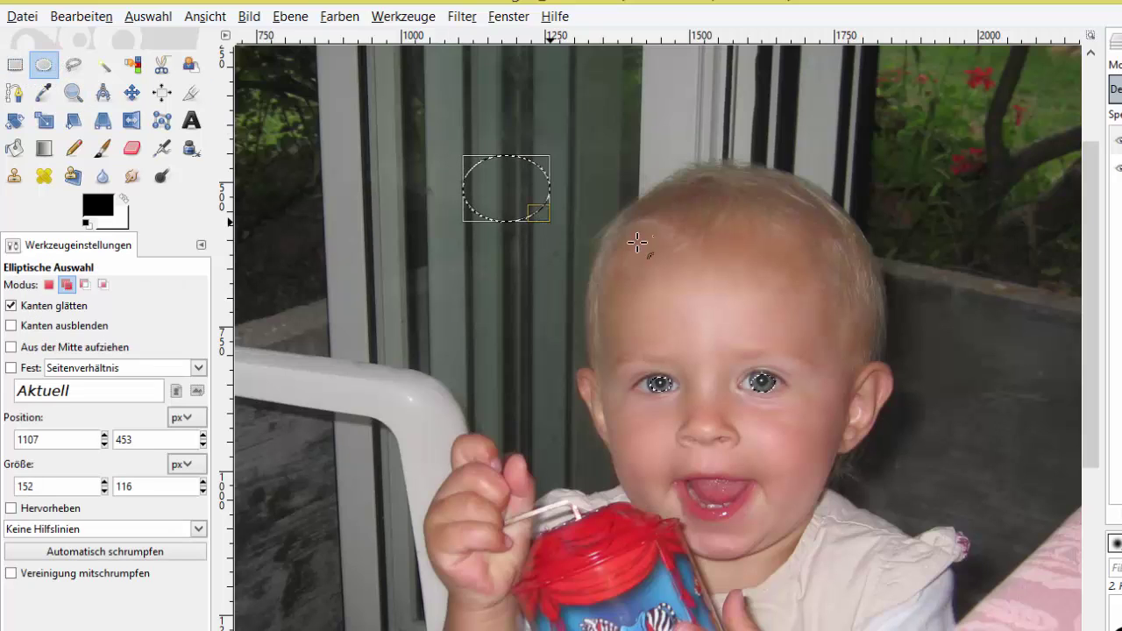
{"action": "right_click", "coordinate": [736, 194]}
{"action": "mouse_move", "coordinate": [783, 257]}
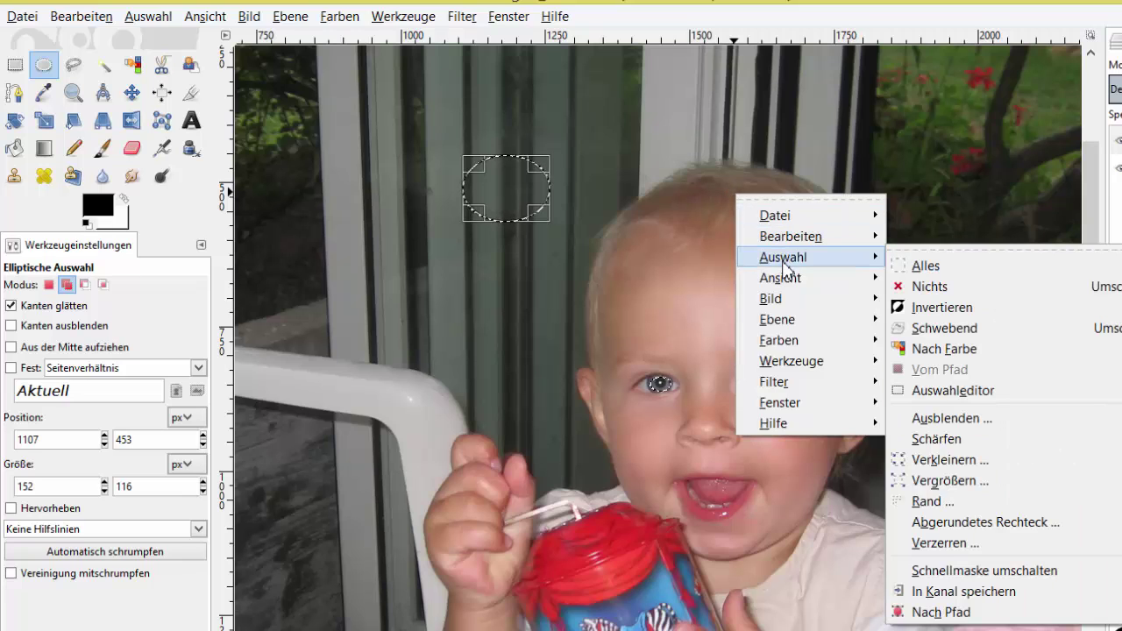
{"action": "left_click", "coordinate": [946, 289]}
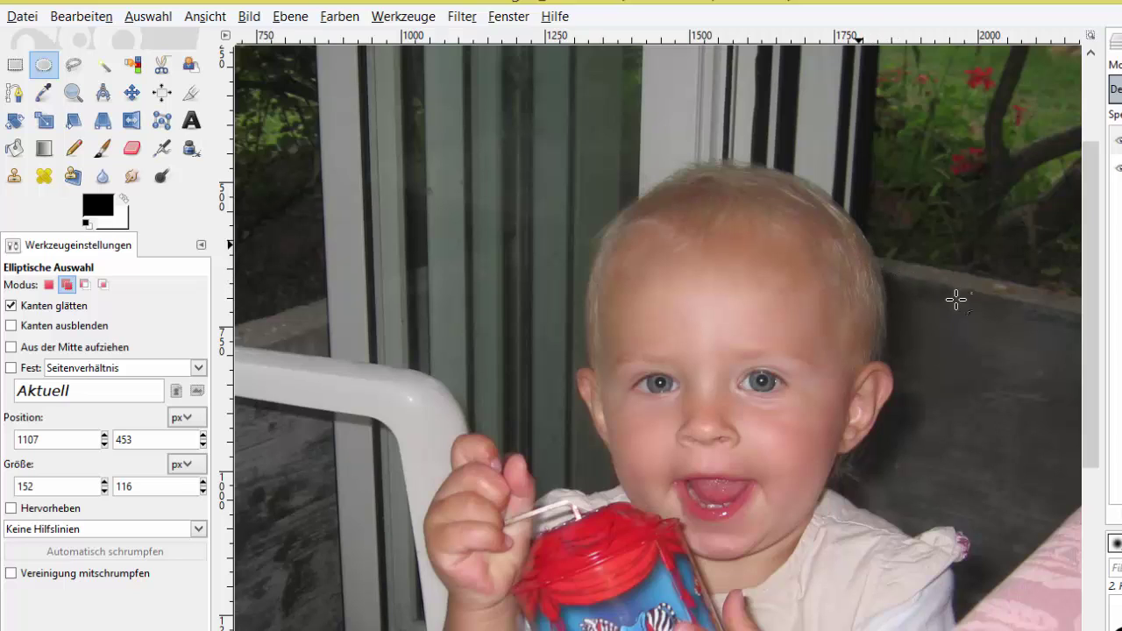